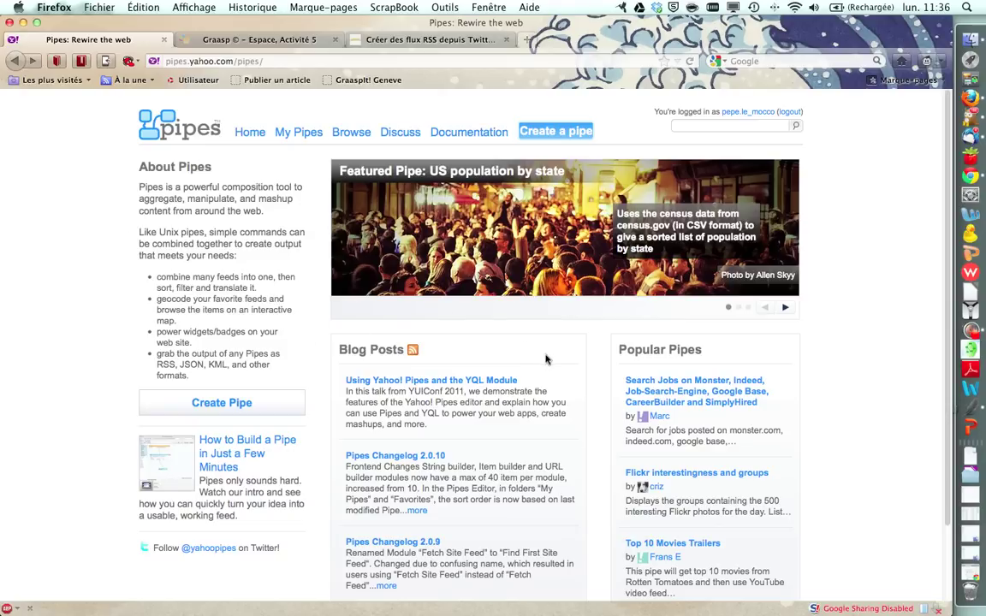
Browse the published pipes and look through the list of popular ones.
scroll(555, 361, up, 3)
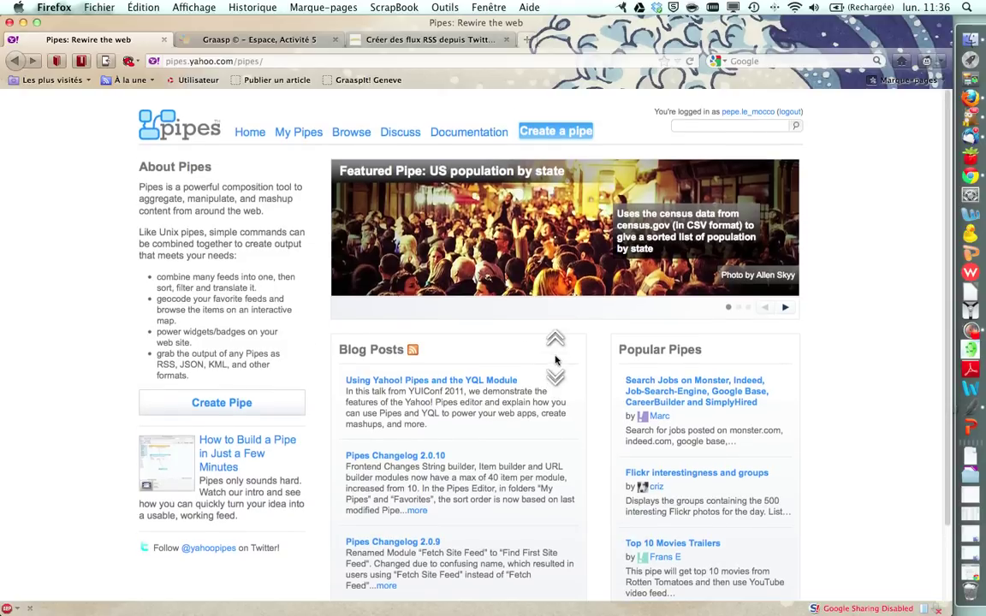
click(356, 134)
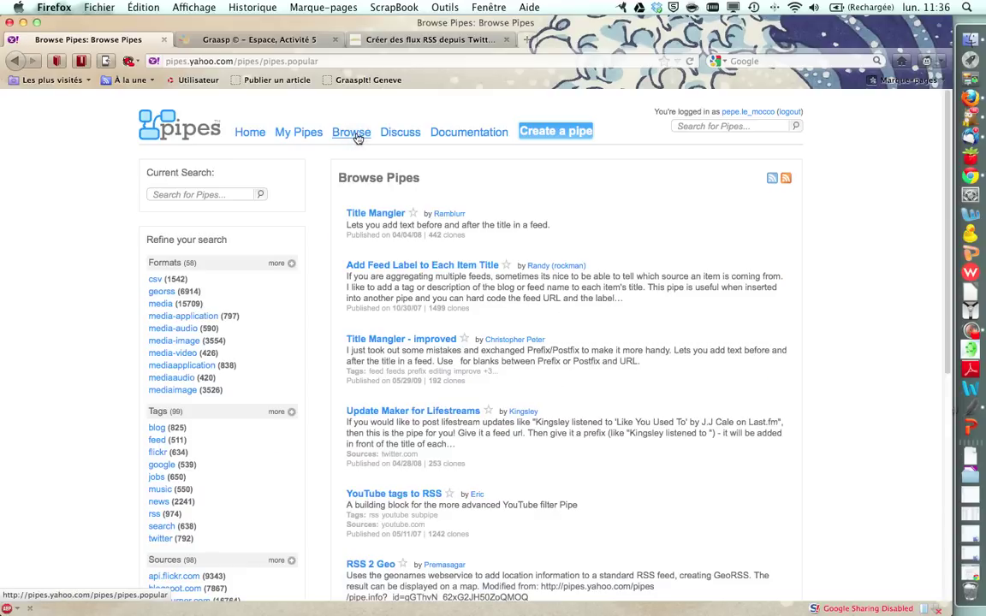
scroll(667, 216, down, 2)
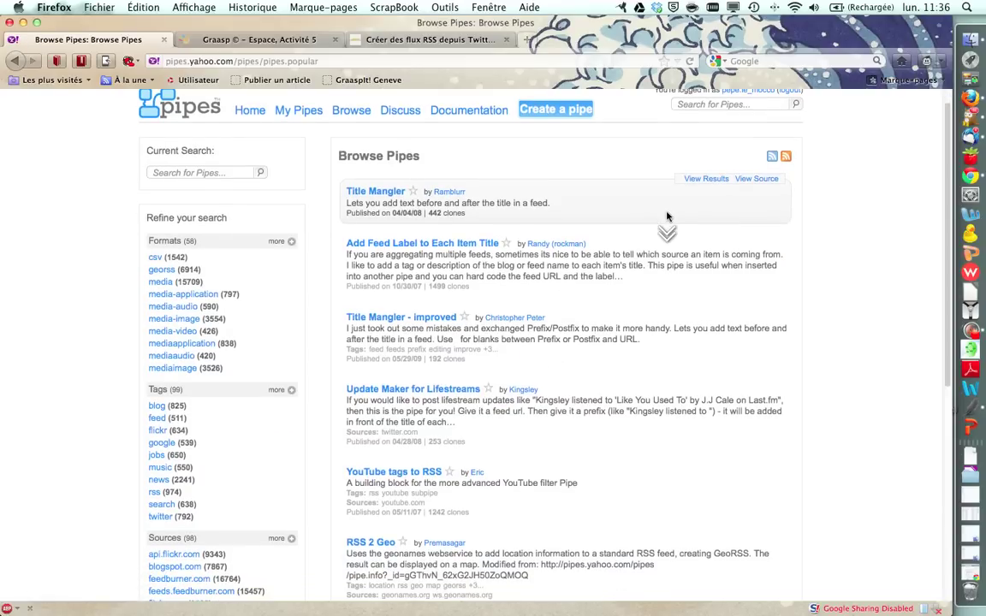
scroll(667, 217, down, 4)
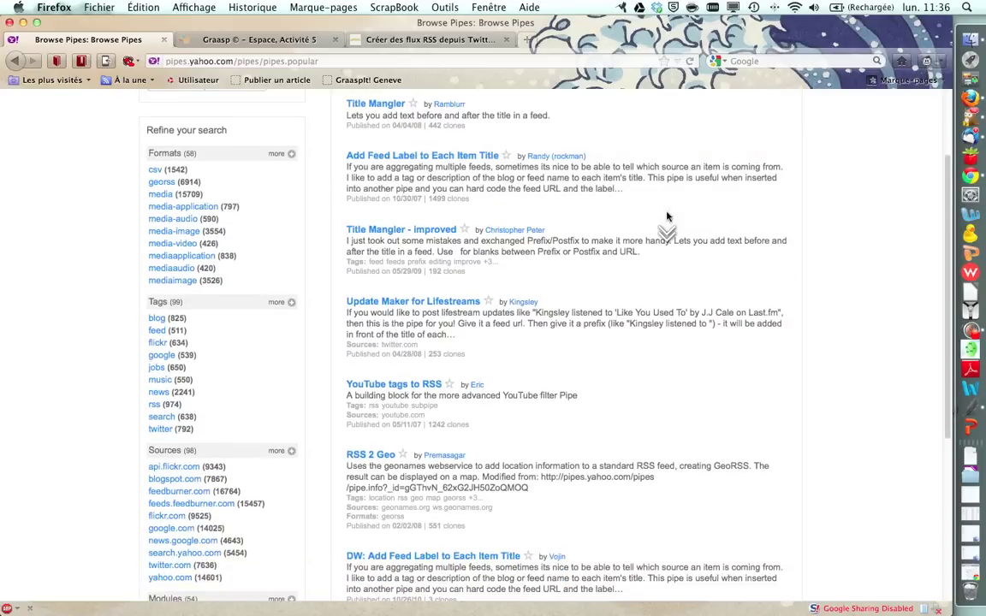
scroll(667, 216, up, 5)
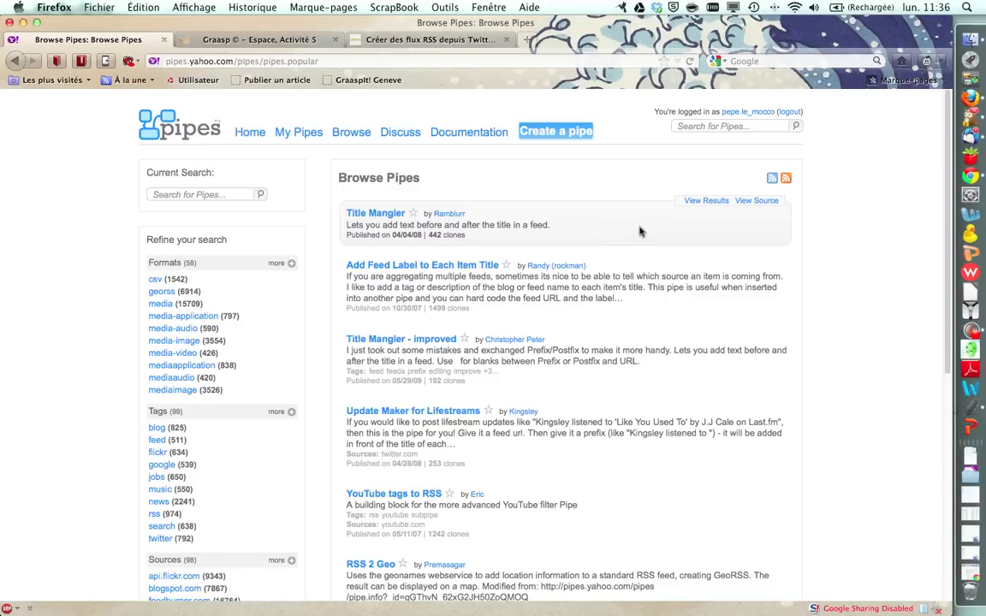
Start a new pipe from the Pipes home page and enlarge the debugger area below the canvas.
click(243, 133)
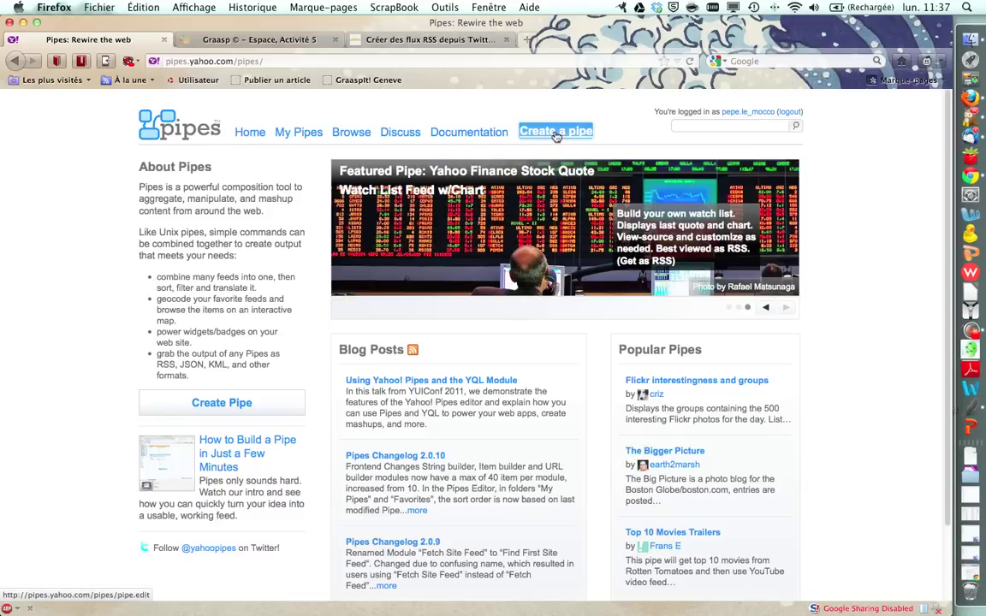
click(236, 404)
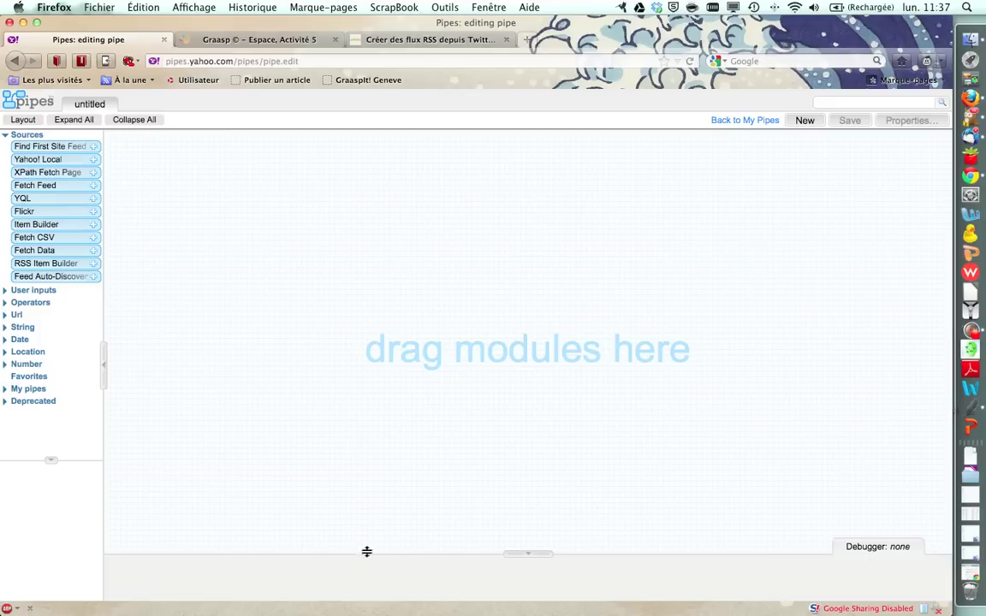
drag(367, 553, 361, 458)
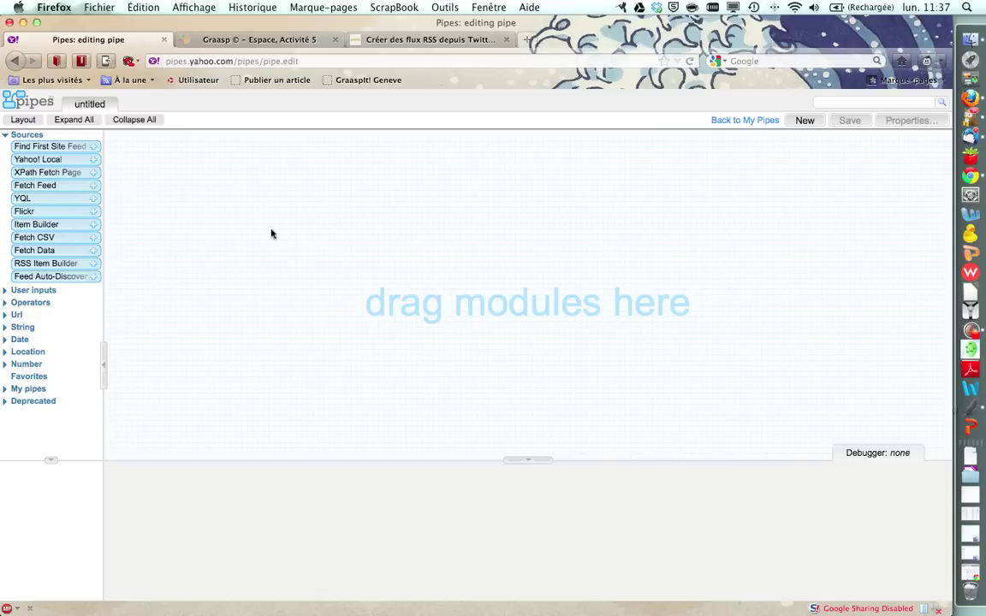
Place a Fetch Feed module on the empty canvas and delete it again.
drag(36, 186, 262, 222)
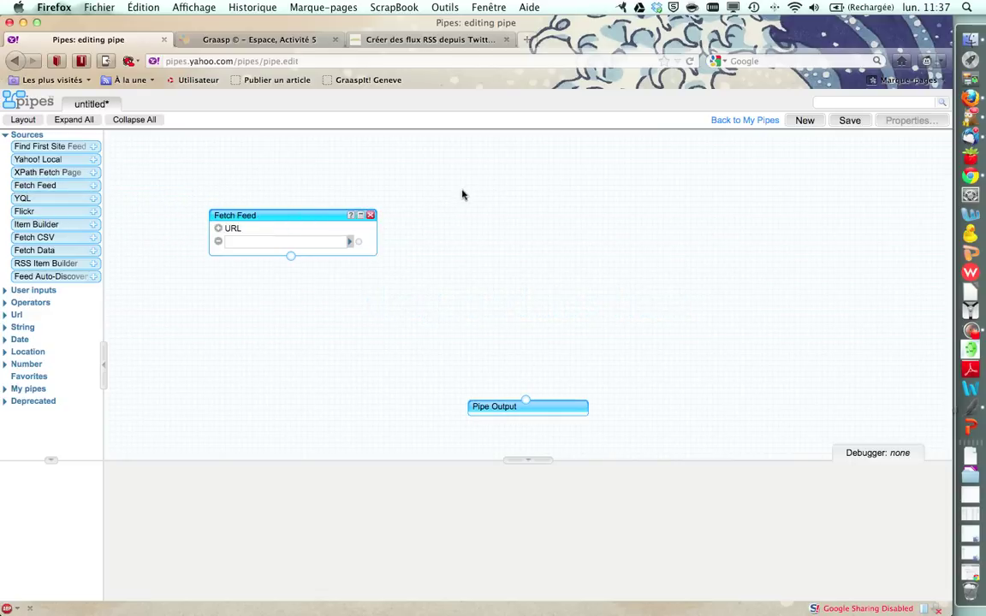
click(370, 215)
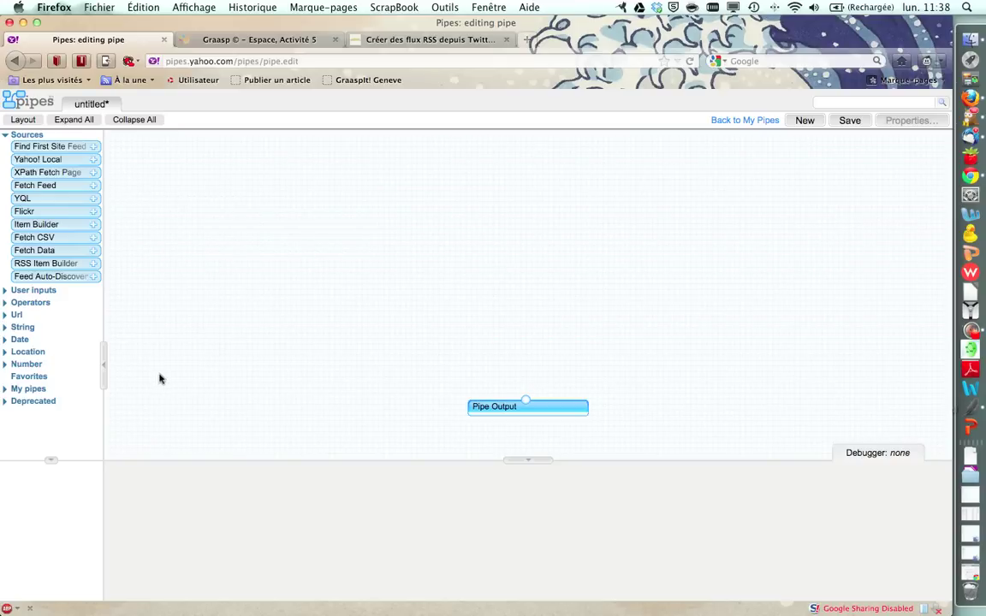
Look through the modules offered under Sources, User inputs, Operators, Date, Location, Number and String.
click(26, 135)
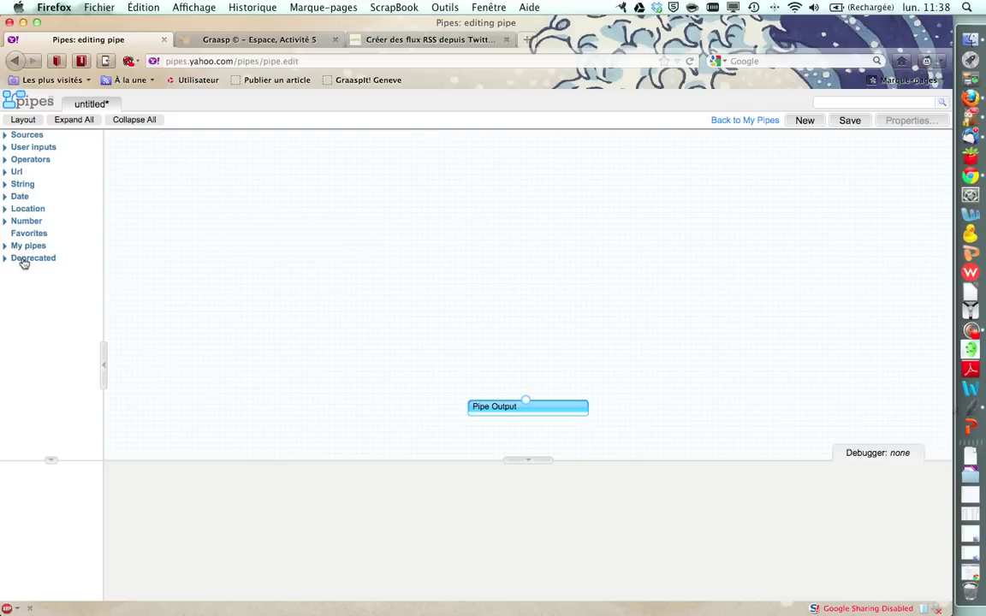
click(23, 137)
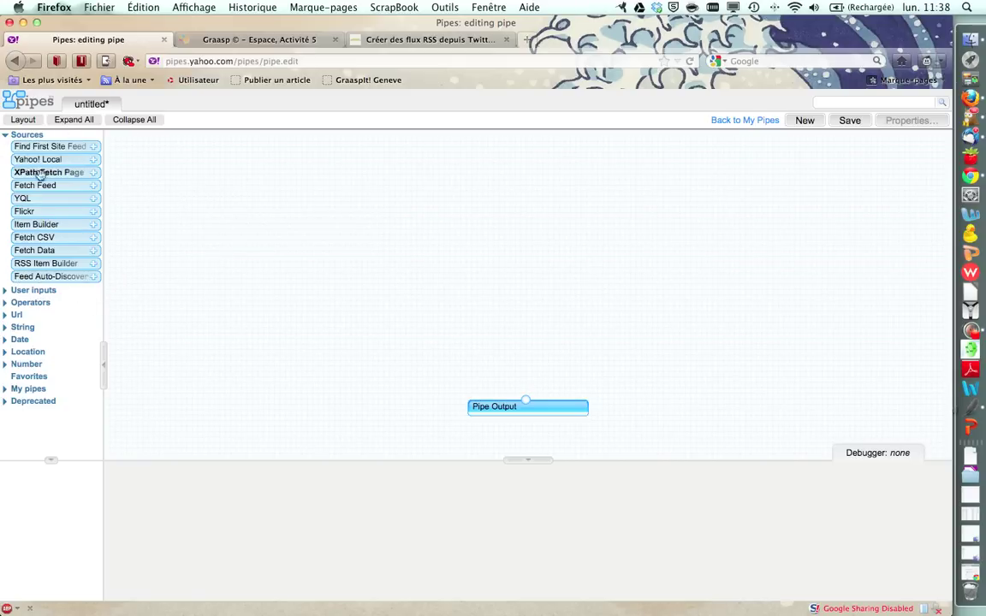
click(34, 135)
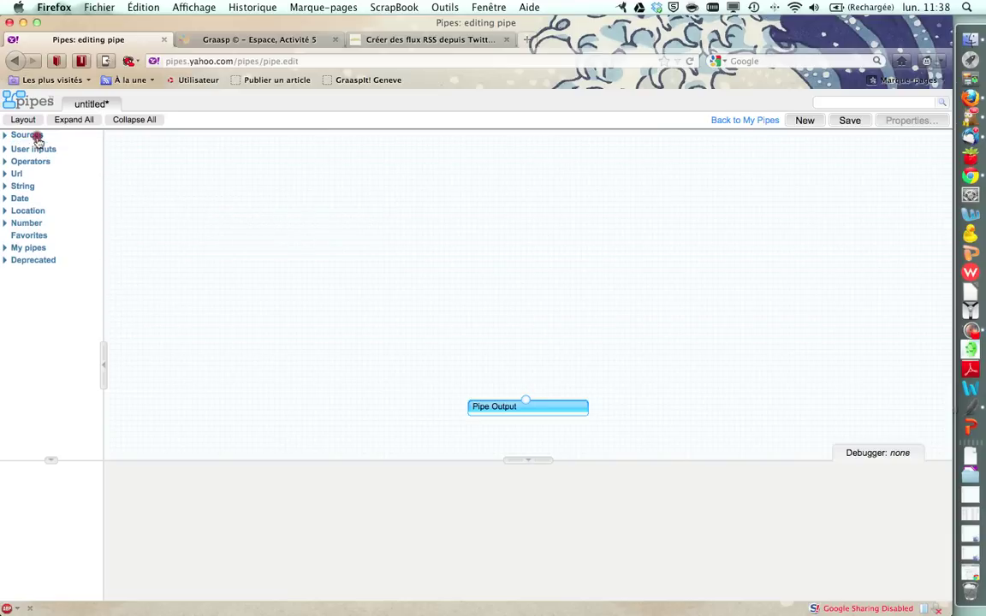
click(39, 148)
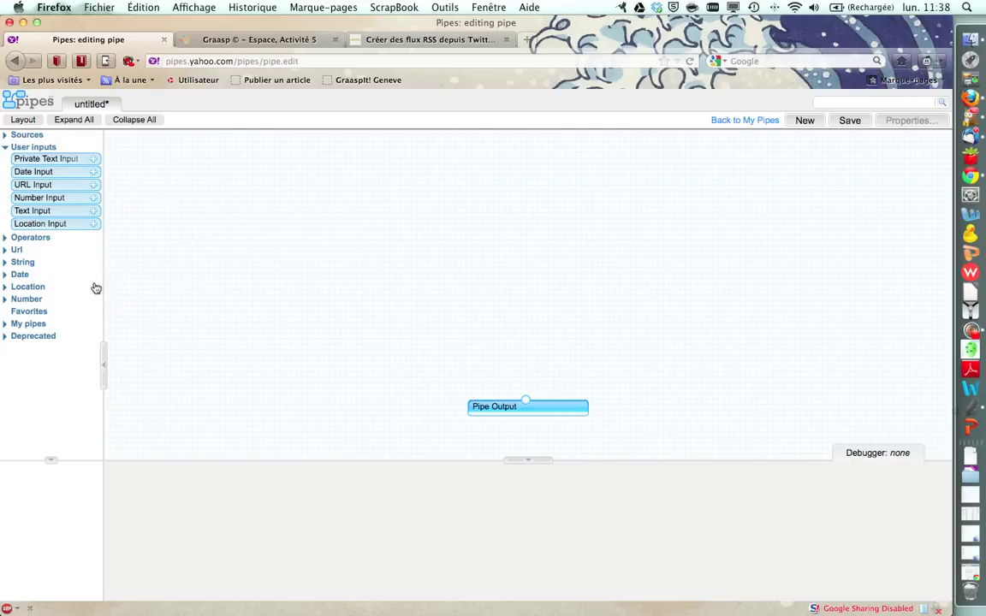
click(35, 236)
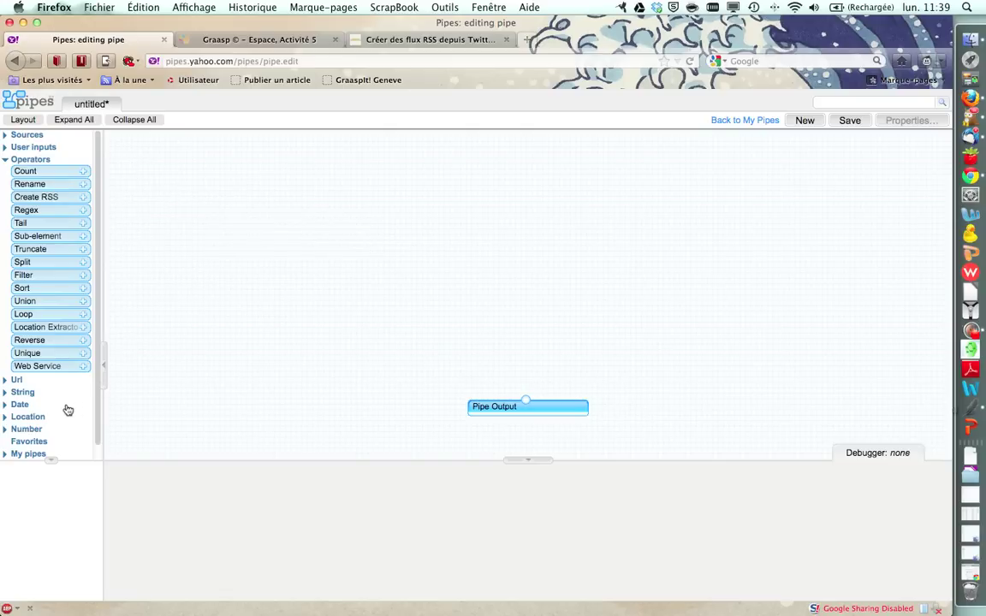
click(21, 406)
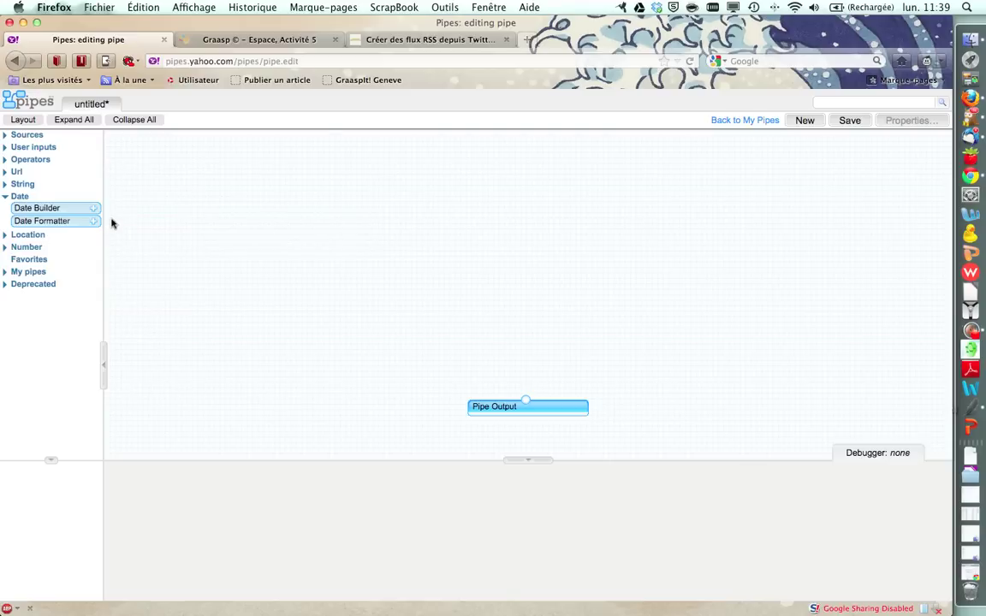
click(34, 236)
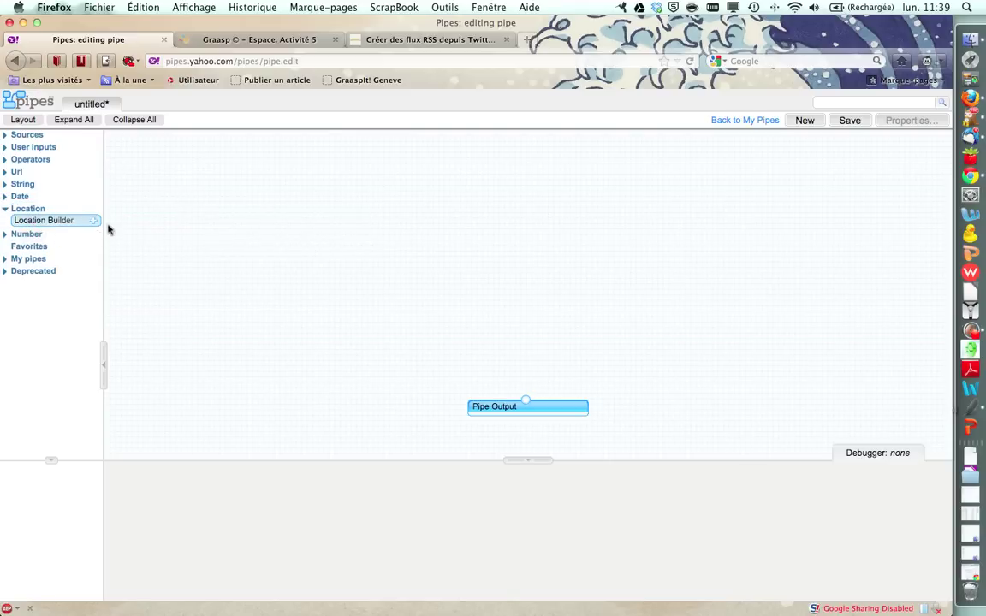
click(24, 235)
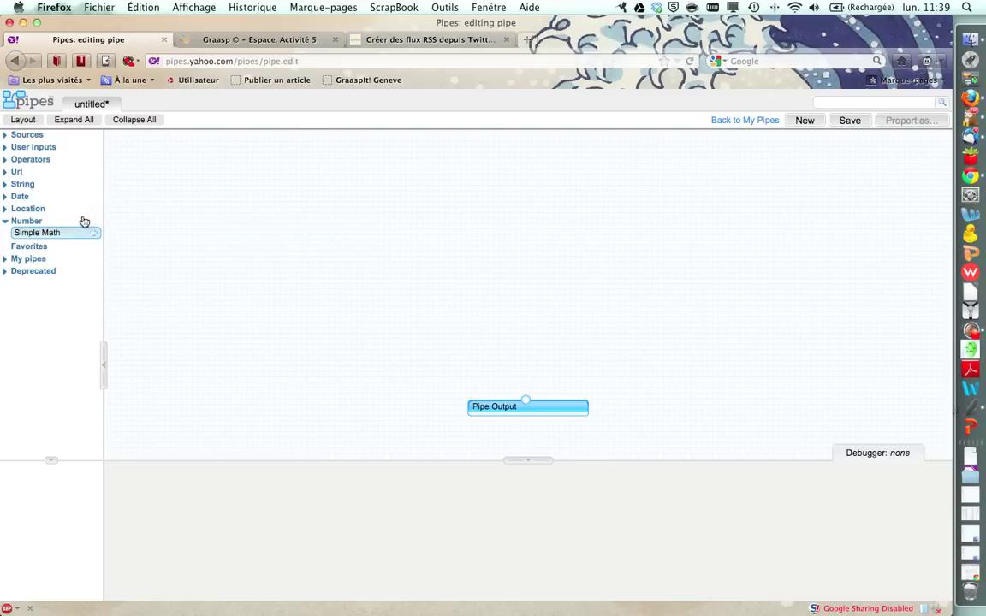
click(25, 184)
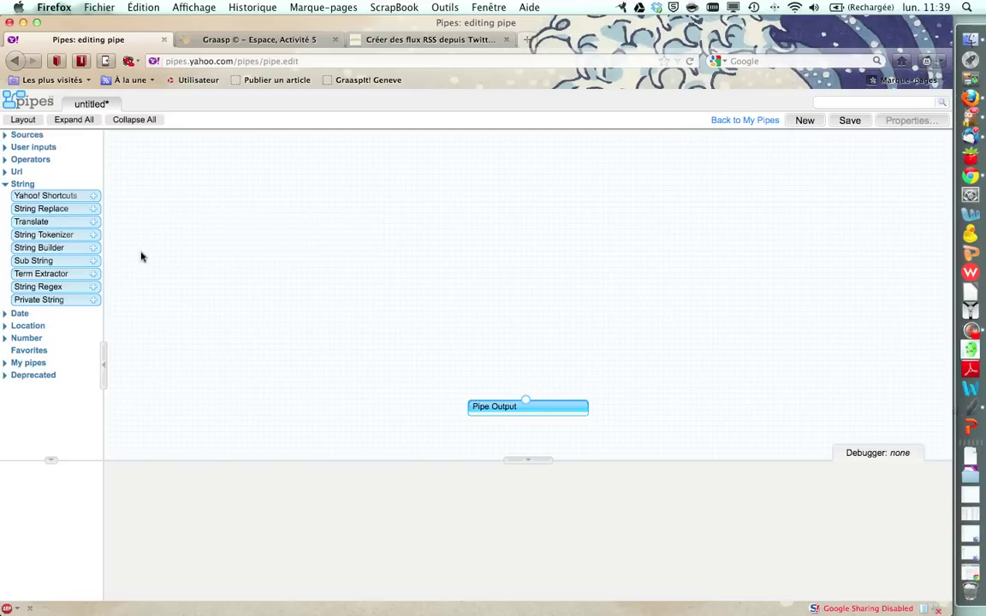
click(22, 185)
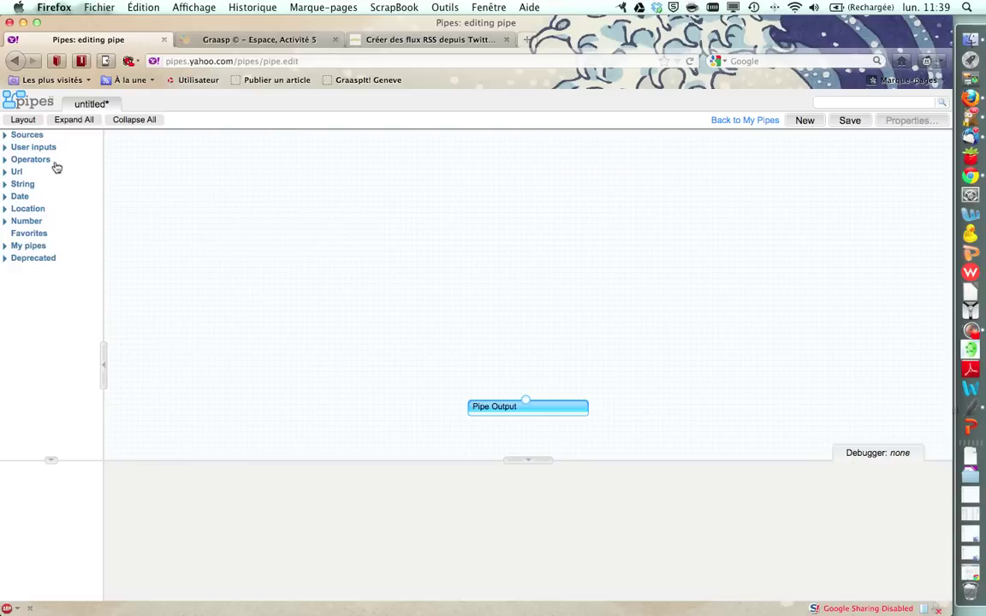
Show the description of the Fetch Feed source module and widen the module library so its names fit.
click(32, 135)
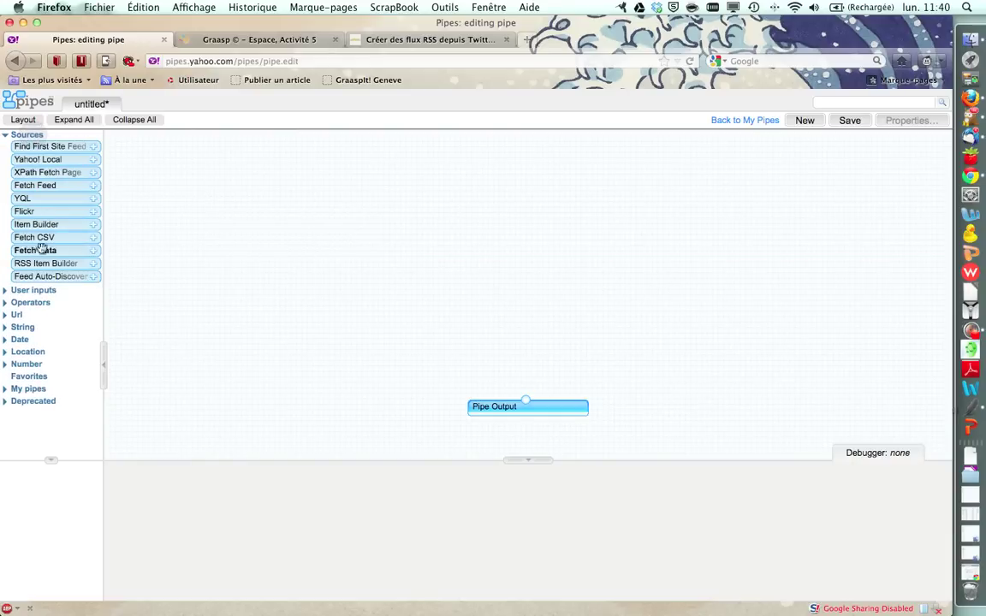
click(51, 186)
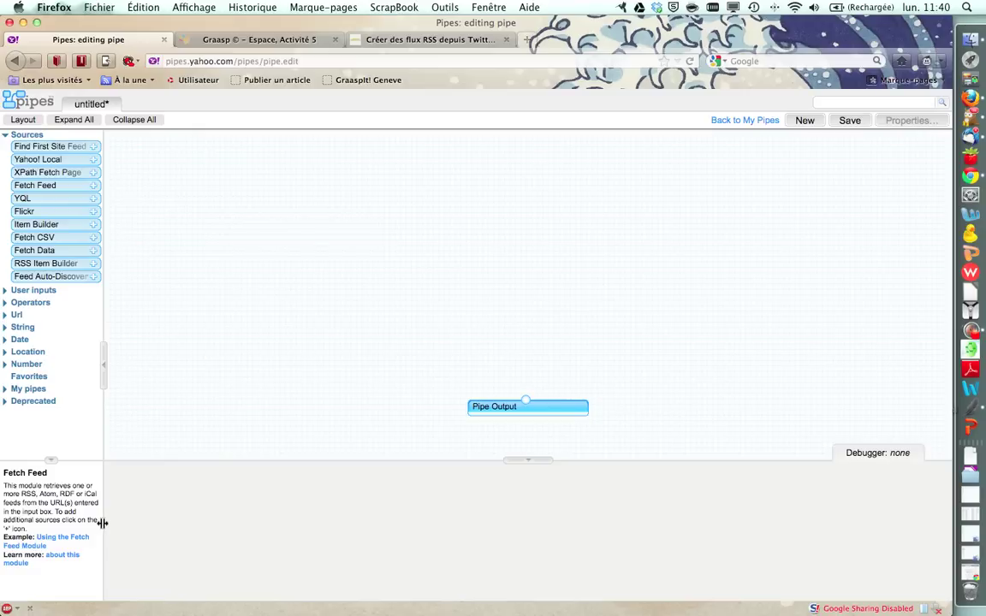
drag(101, 523, 157, 522)
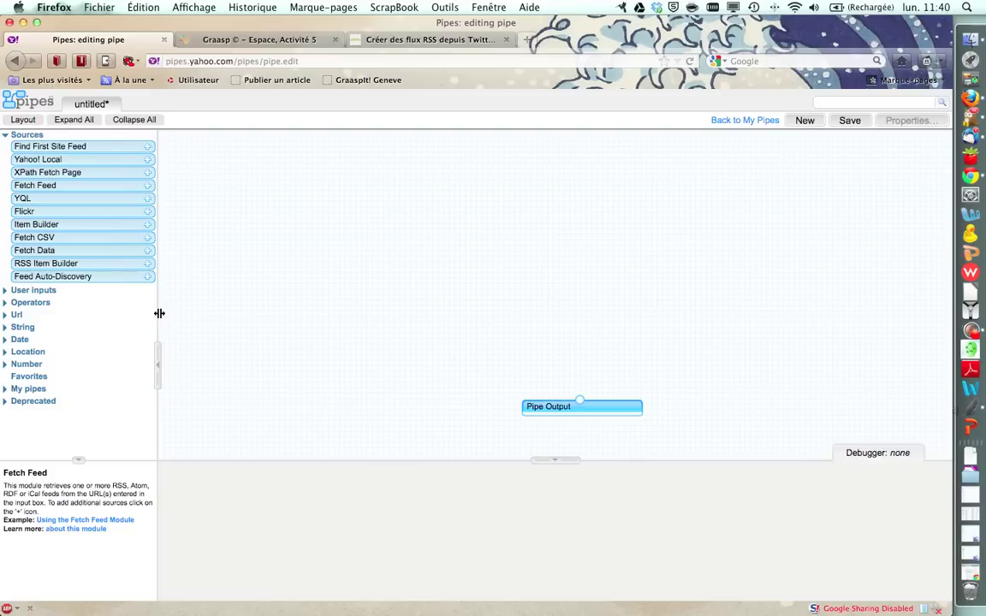
drag(159, 313, 142, 314)
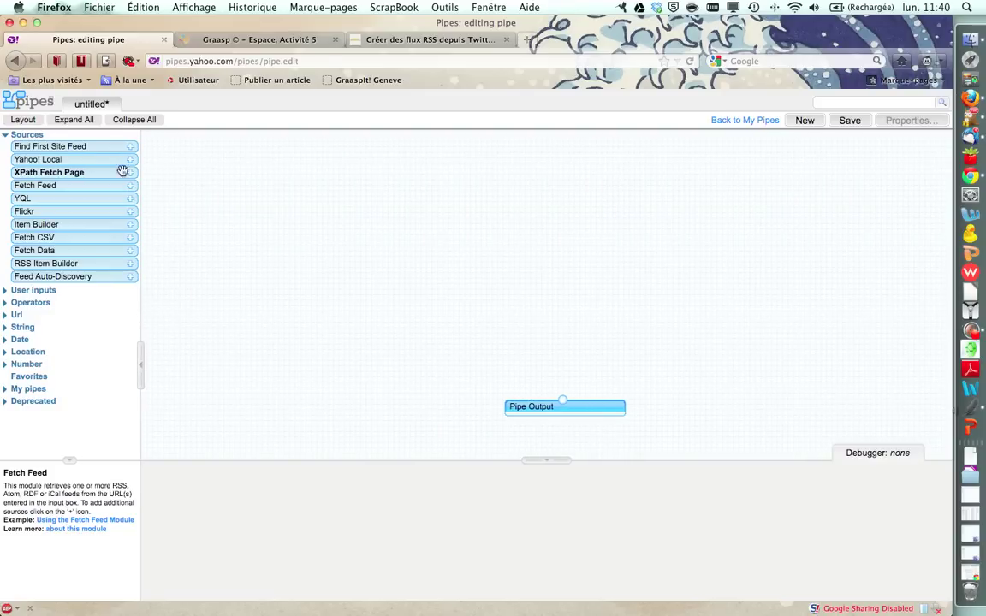
Add a Fetch Feed module near the canvas's upper edge and a Union operator between it and Pipe Output.
drag(82, 187, 306, 190)
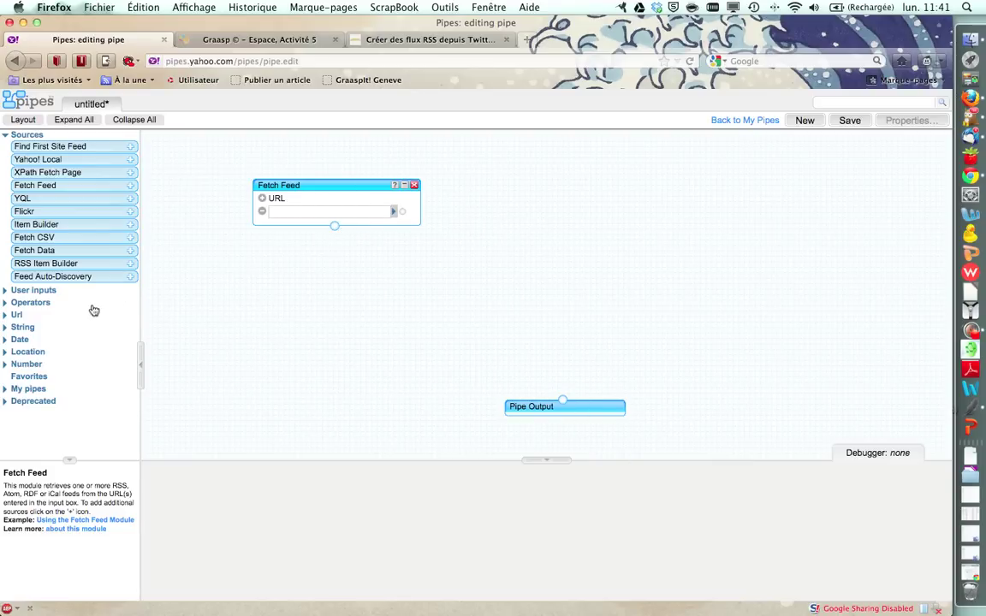
click(49, 306)
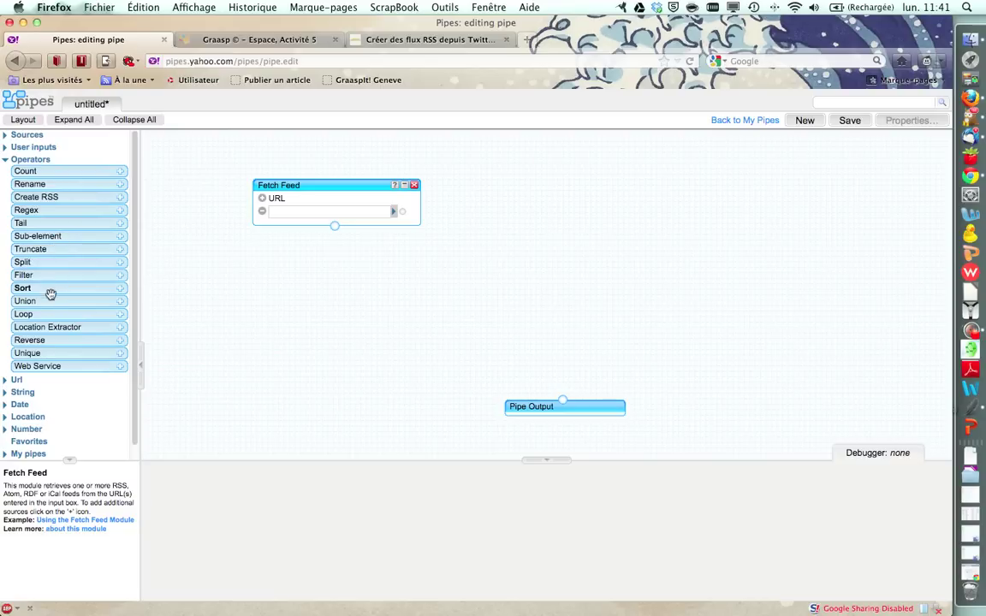
drag(49, 301, 474, 306)
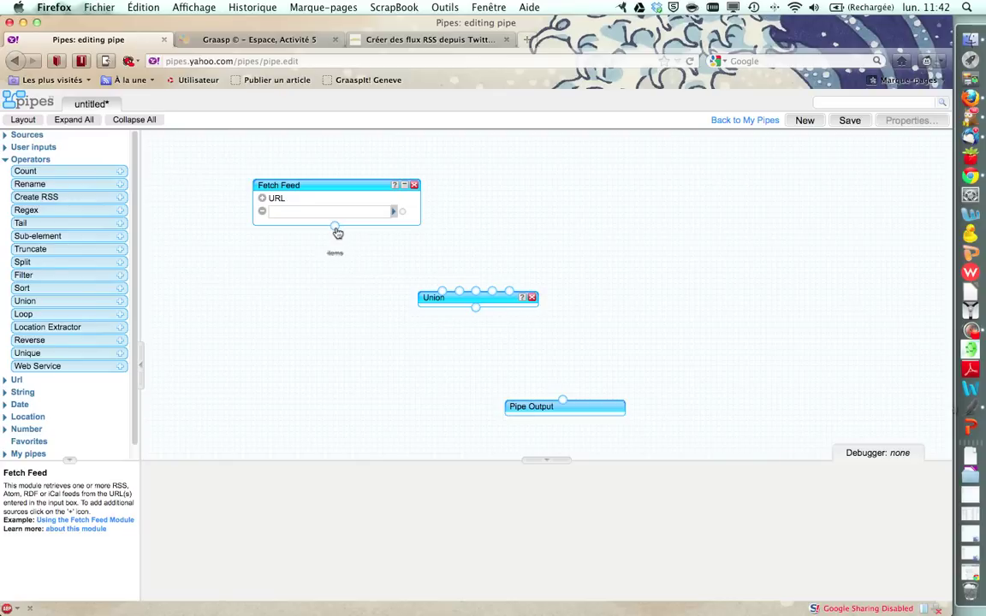
Wire the Fetch Feed output to the first Union input and the Union output to Pipe Output.
drag(337, 231, 448, 298)
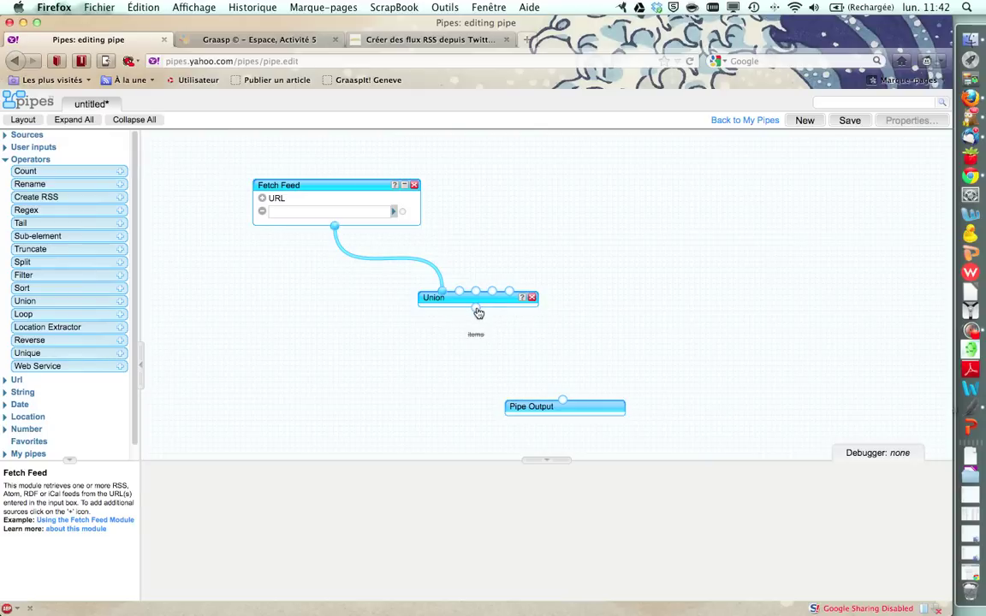
drag(476, 308, 573, 402)
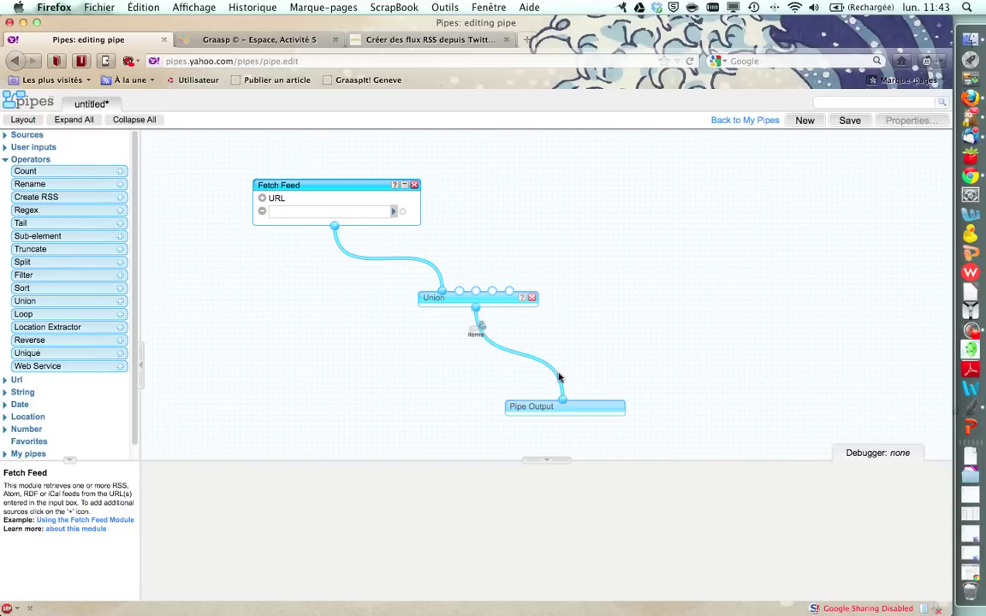
drag(564, 405, 564, 406)
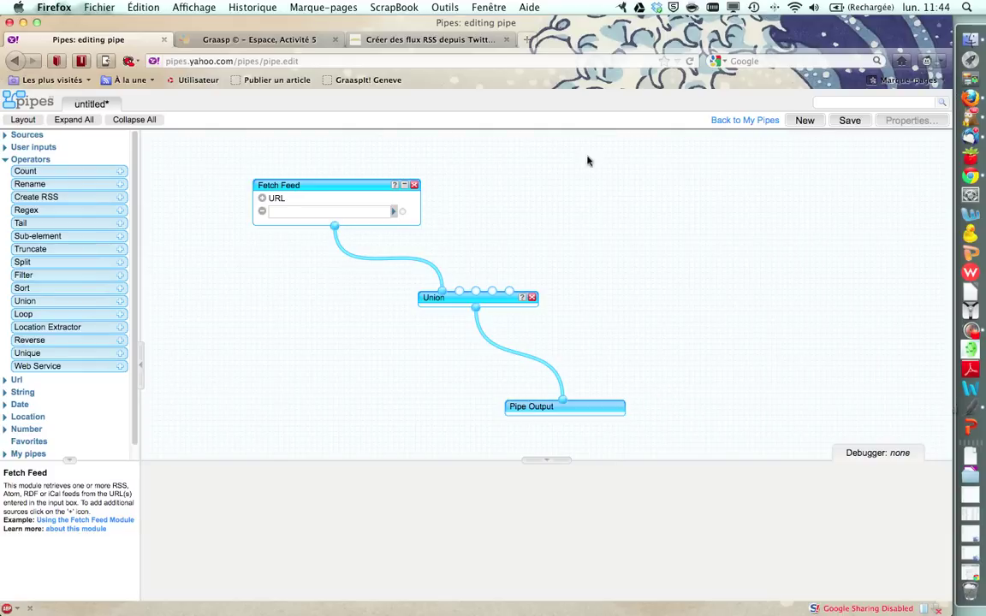
Save the pipe under the name "test".
click(848, 122)
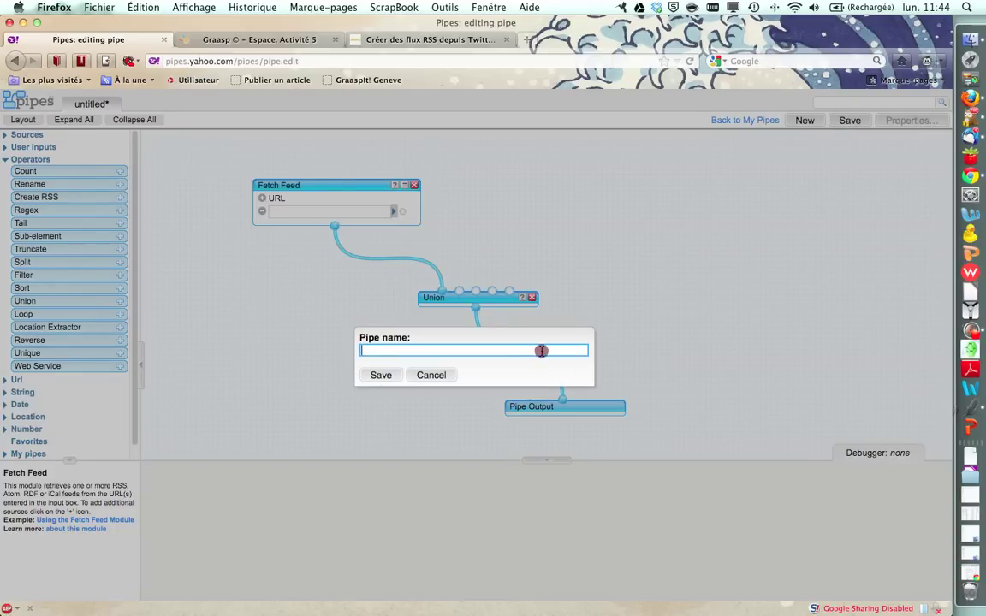
text(test)
click(380, 376)
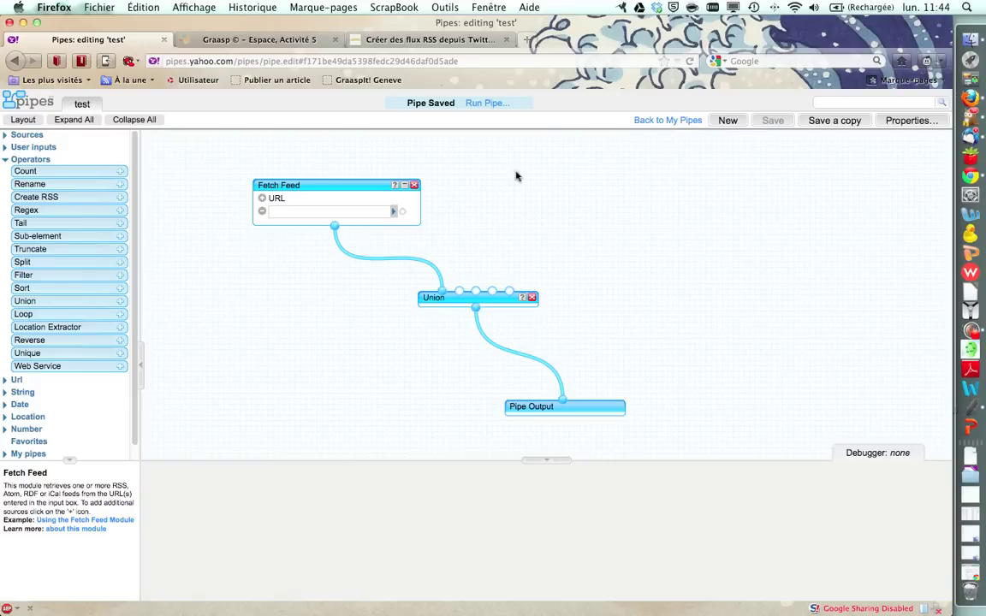
Return to the list of own pipes and reopen the source of the "test" pipe for editing.
click(676, 122)
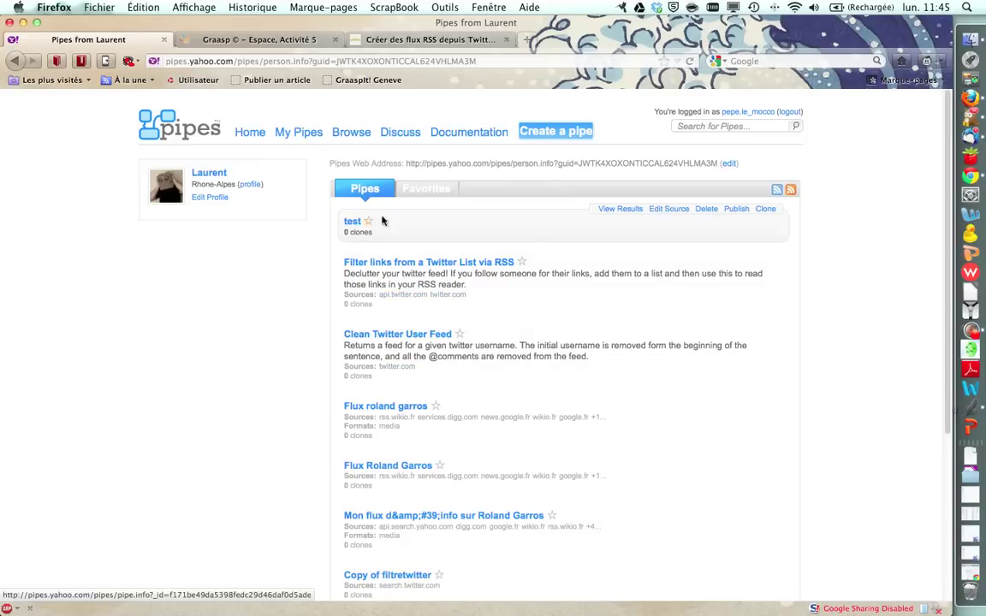
click(352, 223)
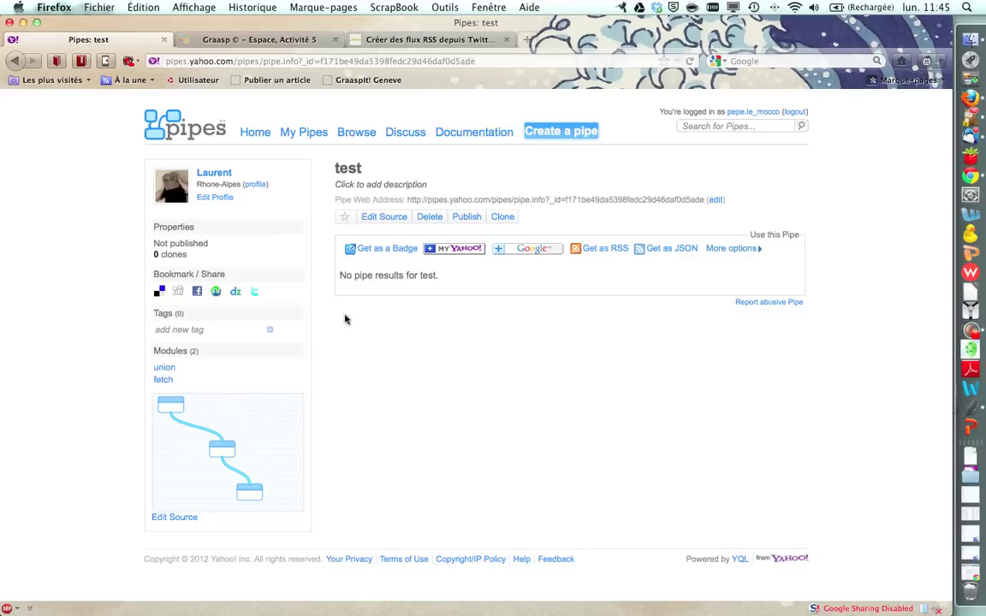
click(385, 218)
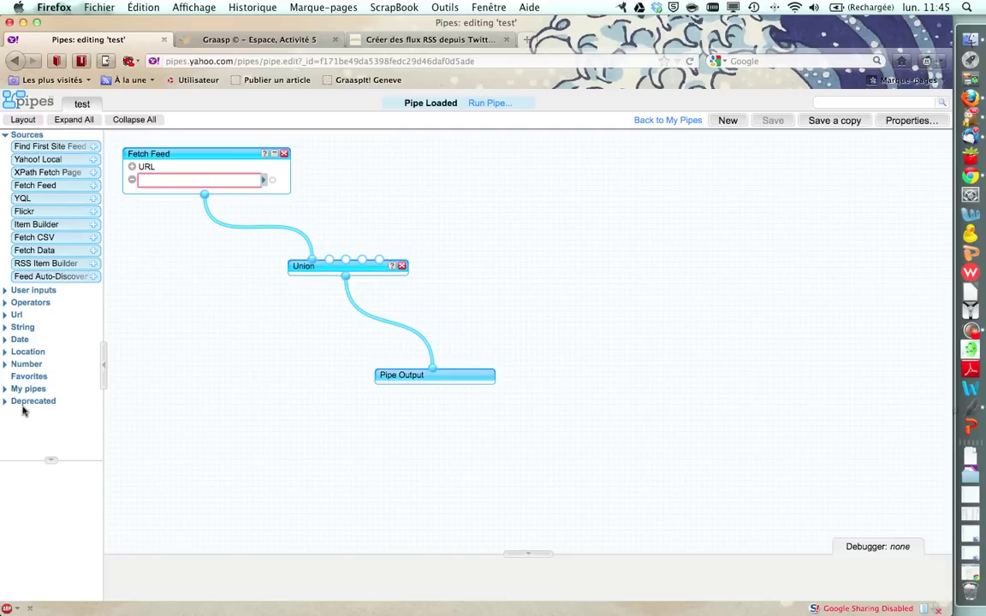
click(309, 246)
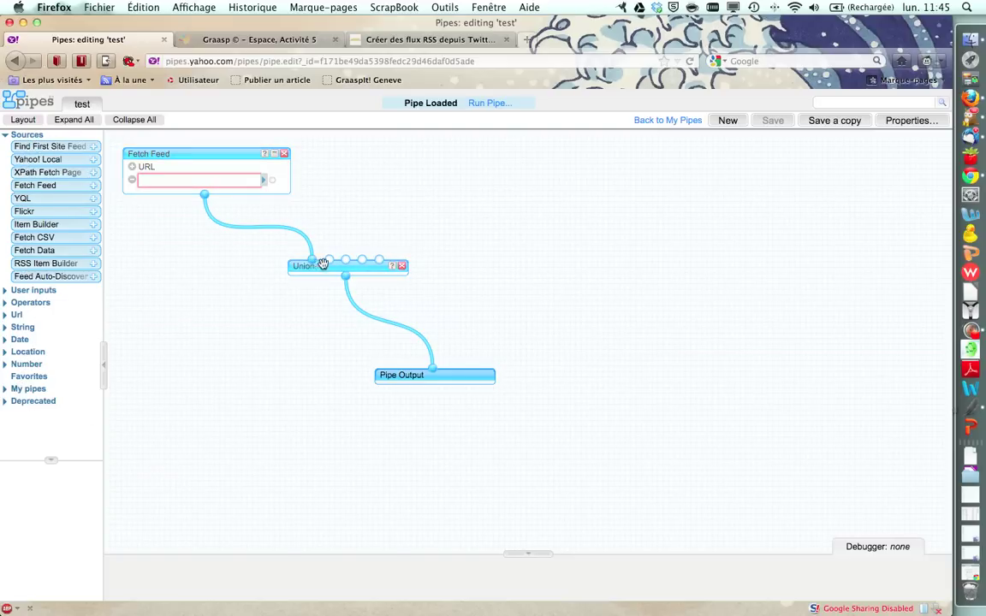
click(168, 178)
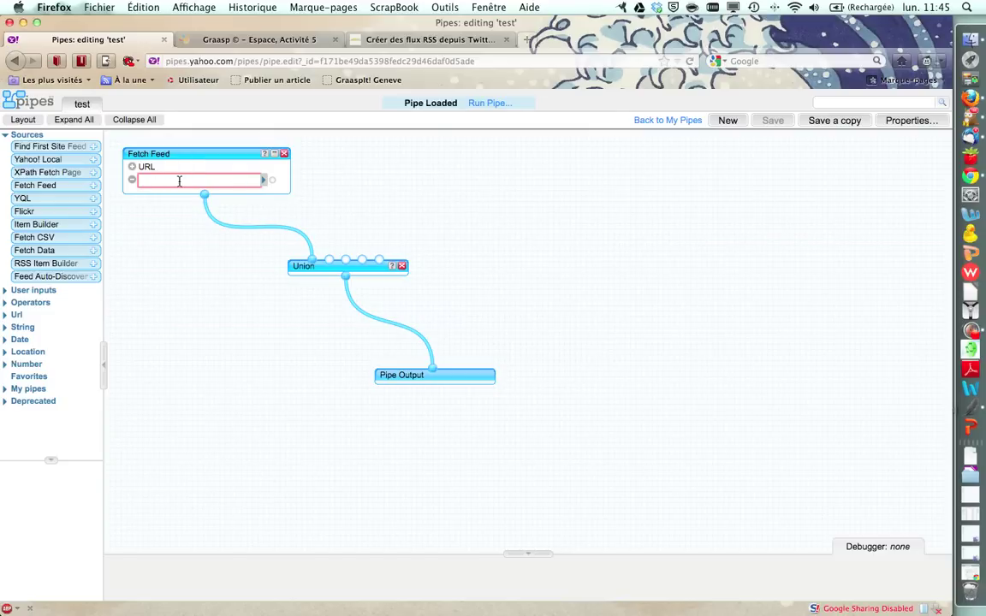
click(557, 225)
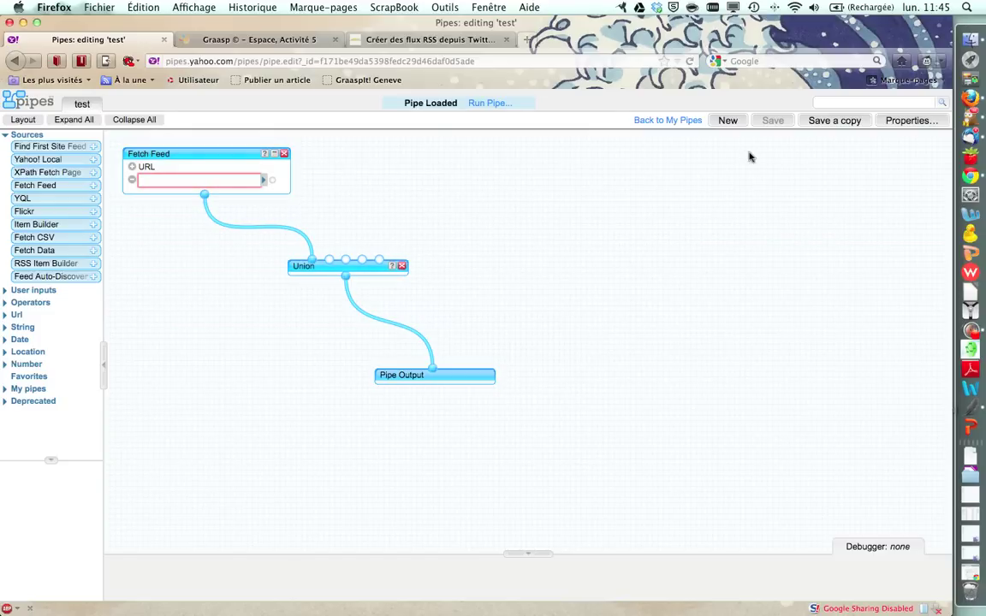